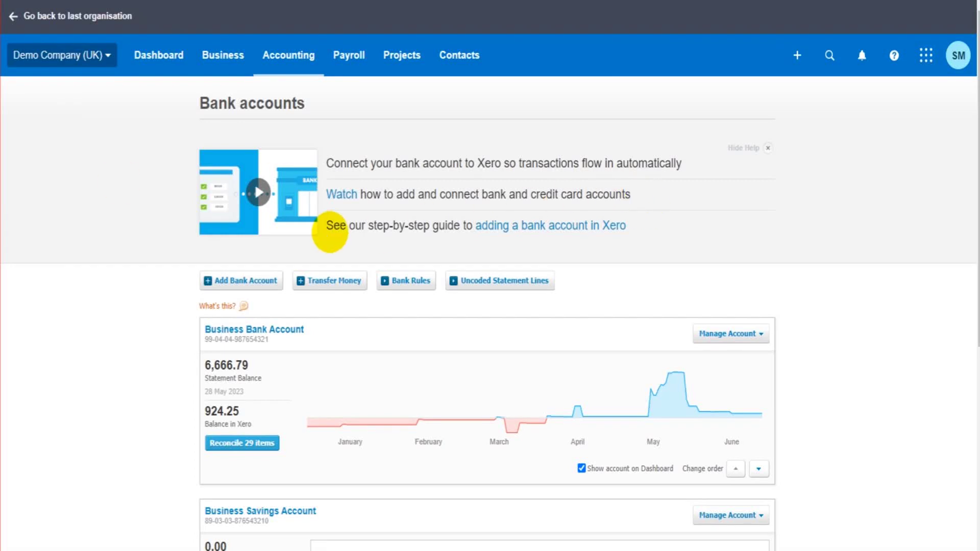
pyautogui.scroll(-3, 329, 233)
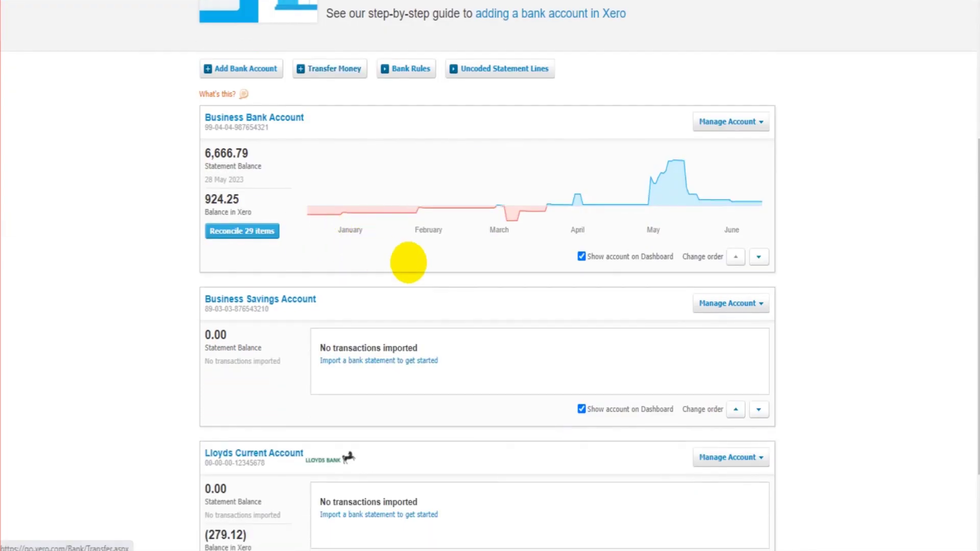
pyautogui.scroll(-2, 406, 262)
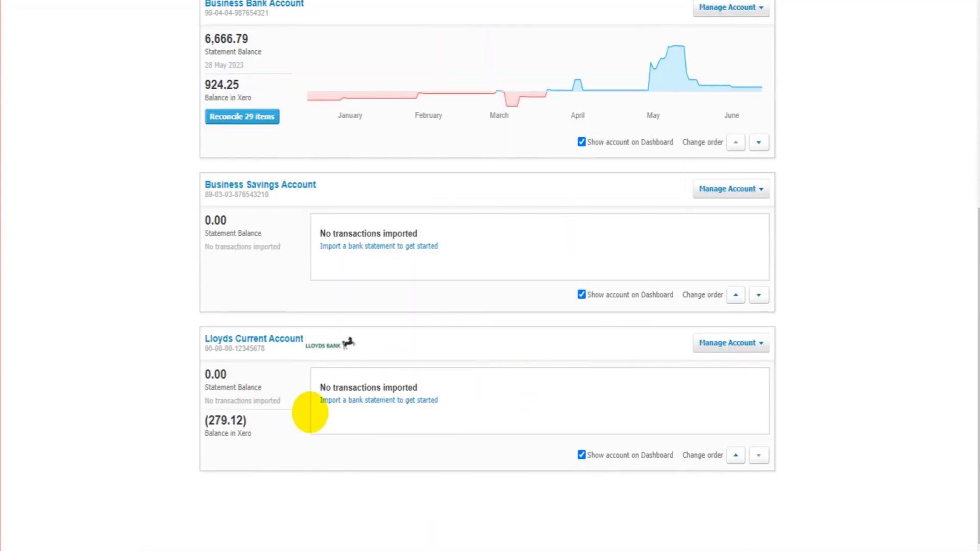
pyautogui.scroll(1, 311, 411)
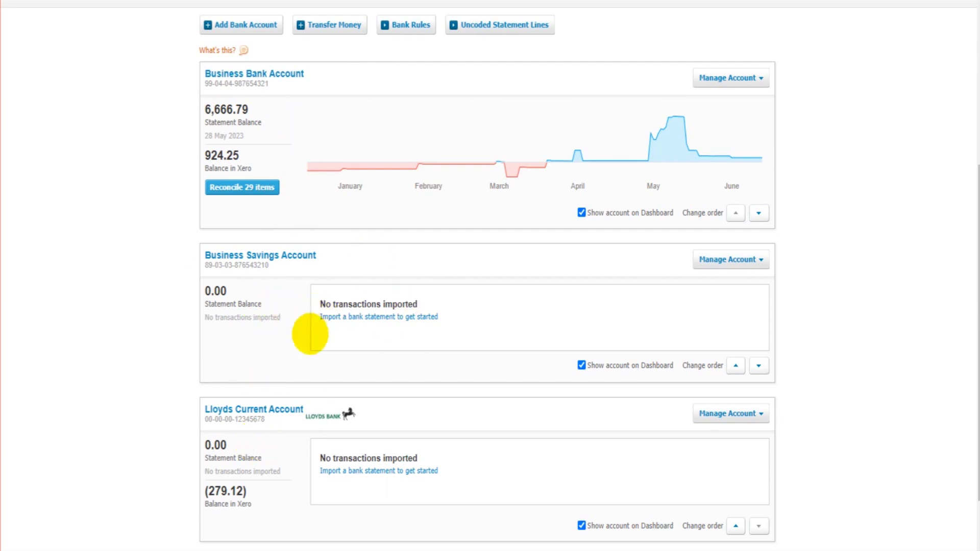
pyautogui.scroll(2, 307, 230)
pyautogui.scroll(2, 314, 253)
pyautogui.scroll(-3, 326, 321)
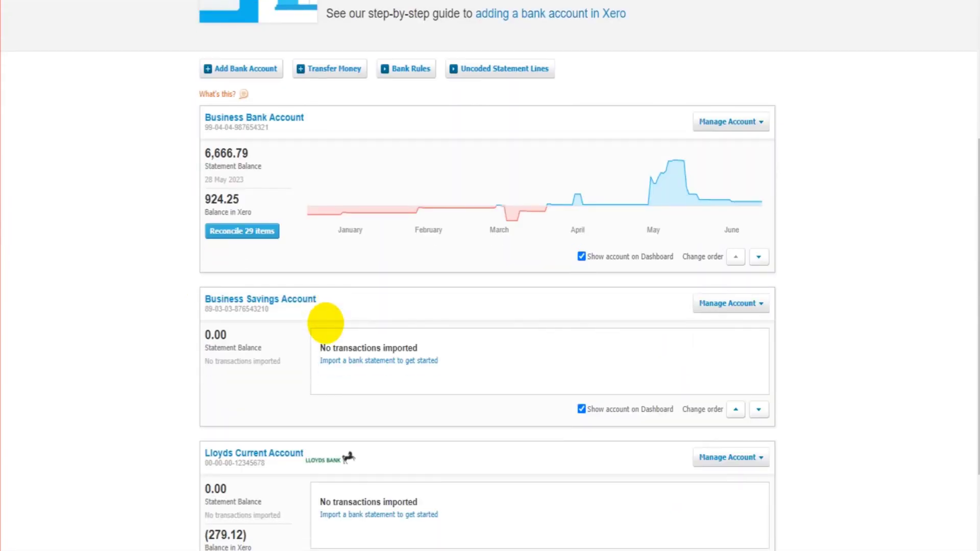
pyautogui.scroll(-3, 369, 261)
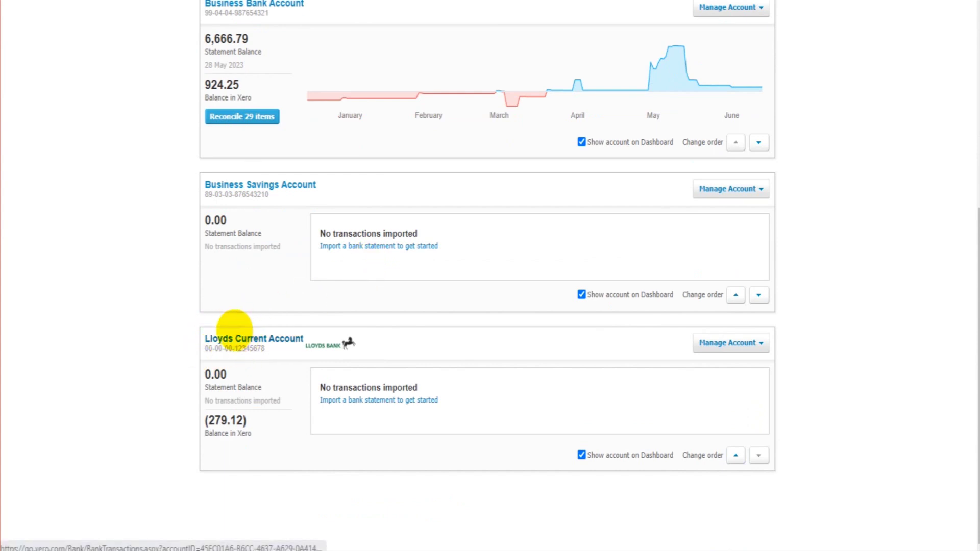
# Start a Transfer Money form from the Lloyds Current Account's Manage Account menu
pyautogui.click(743, 343)
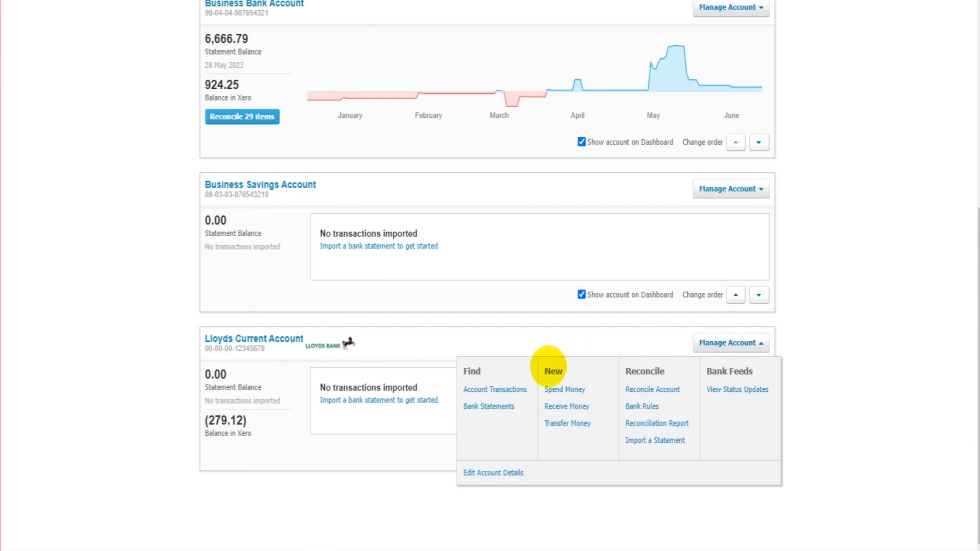
pyautogui.click(567, 424)
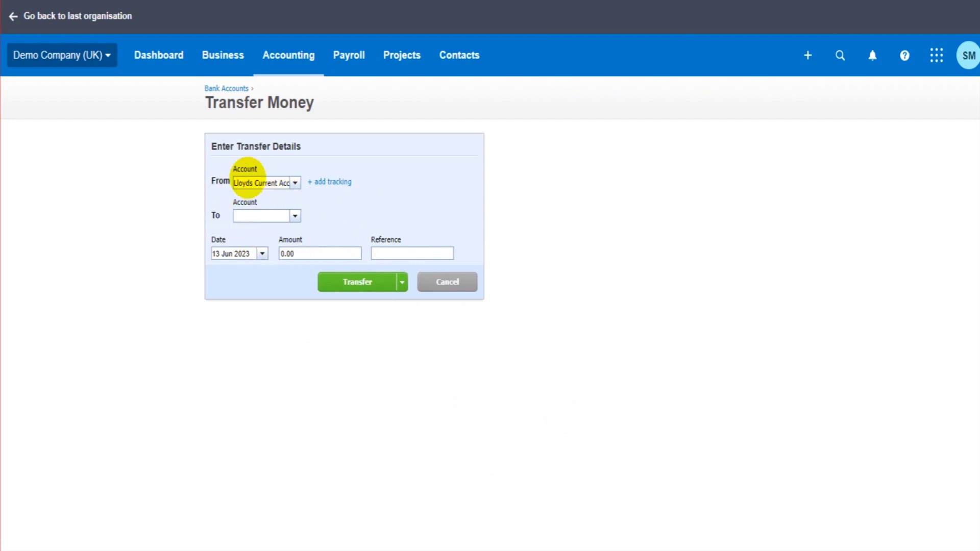
# Transfer 123.00 to Business Savings Account on 8 Jun 2023, referenced 'Transfer to Savings'
pyautogui.click(294, 215)
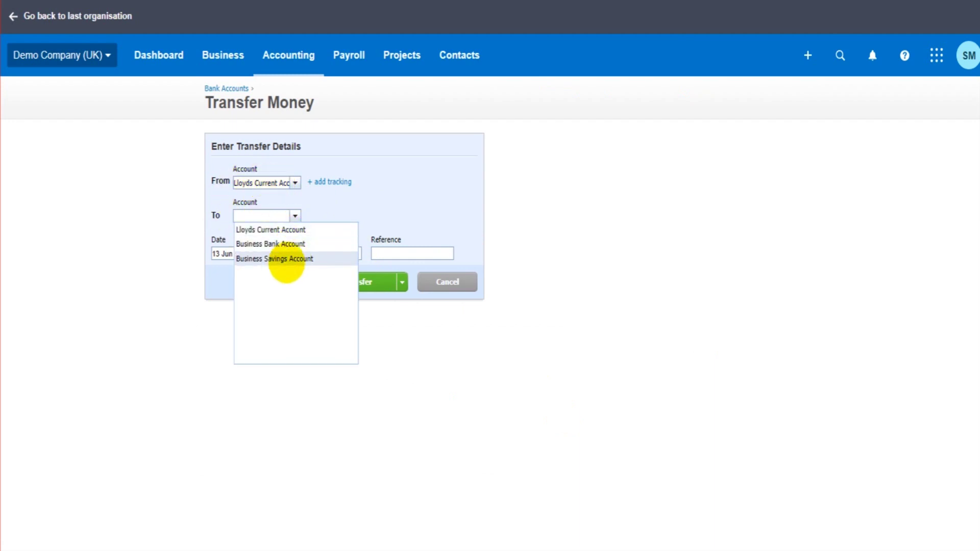
pyautogui.click(282, 259)
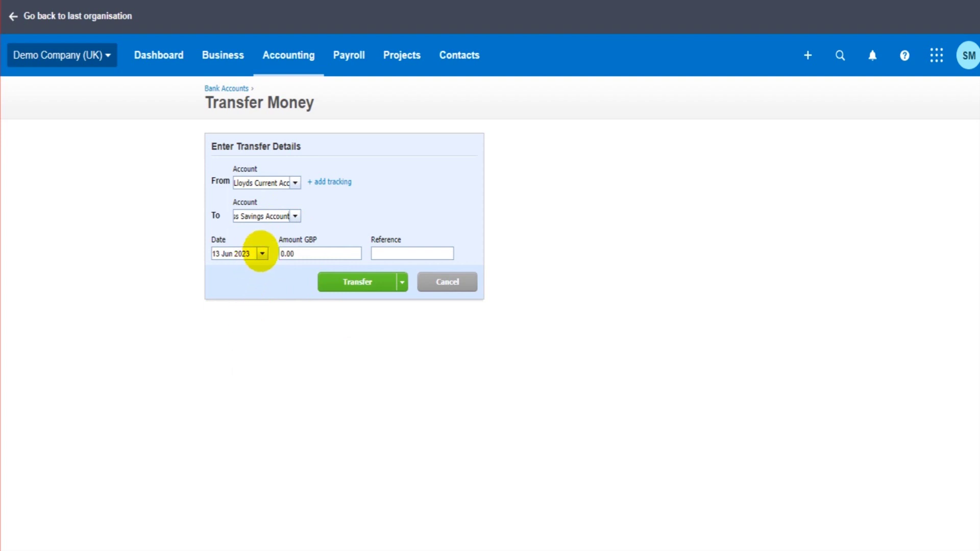
pyautogui.click(261, 254)
pyautogui.click(288, 321)
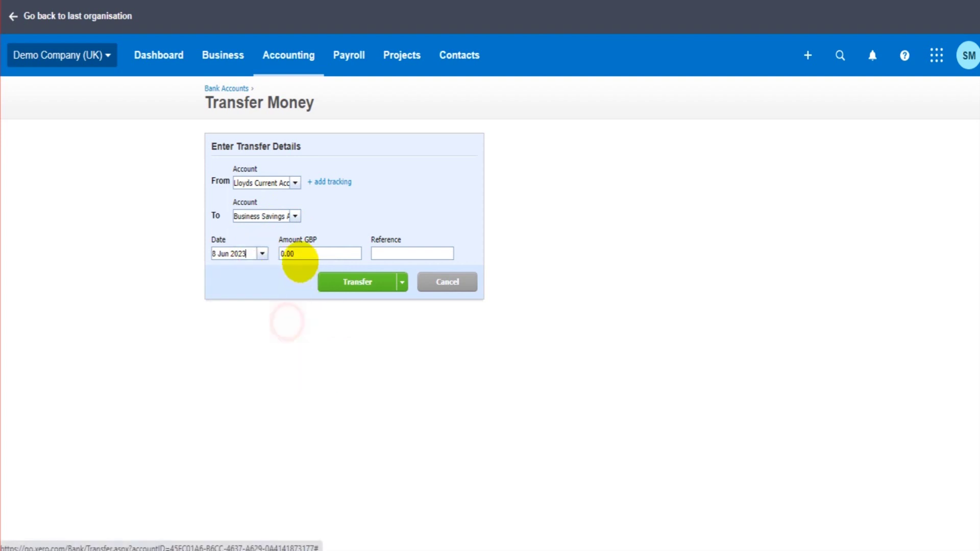
pyautogui.click(298, 253)
pyautogui.write('123')
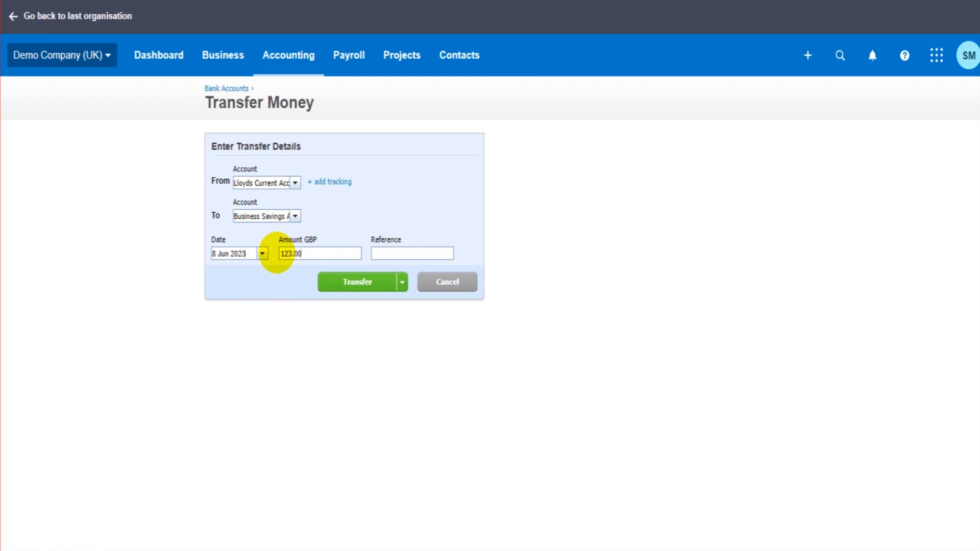
pyautogui.click(396, 254)
pyautogui.write('Transfer to Savings')
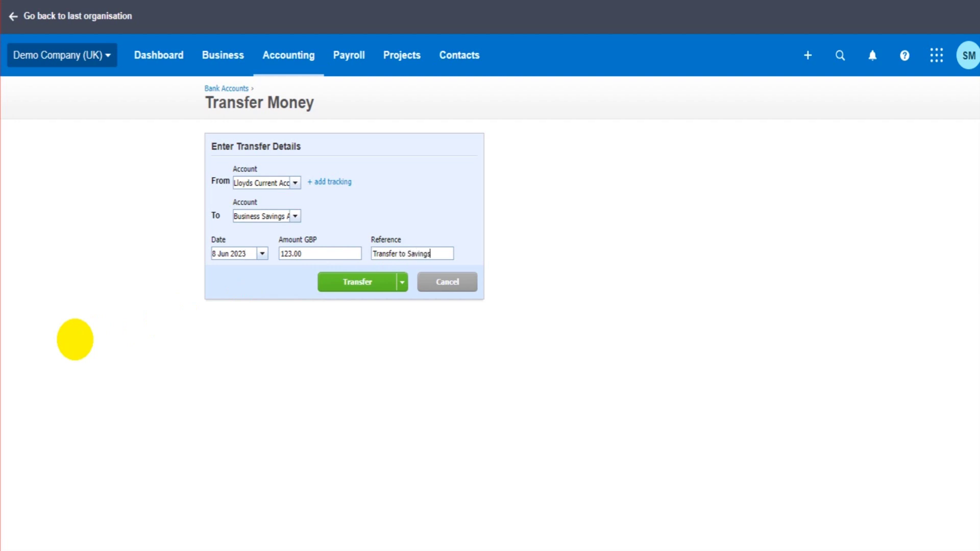
pyautogui.click(356, 281)
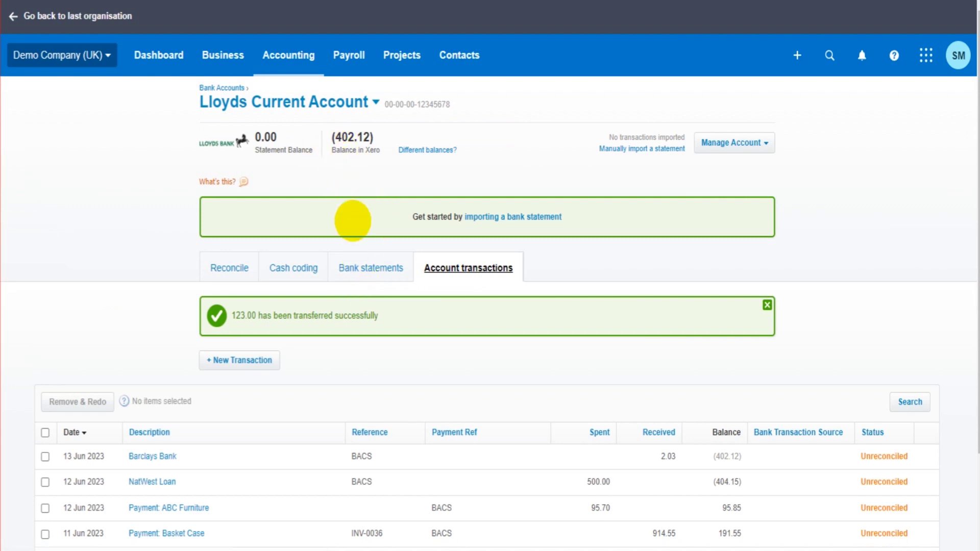
pyautogui.scroll(-1, 358, 238)
pyautogui.scroll(-1, 459, 330)
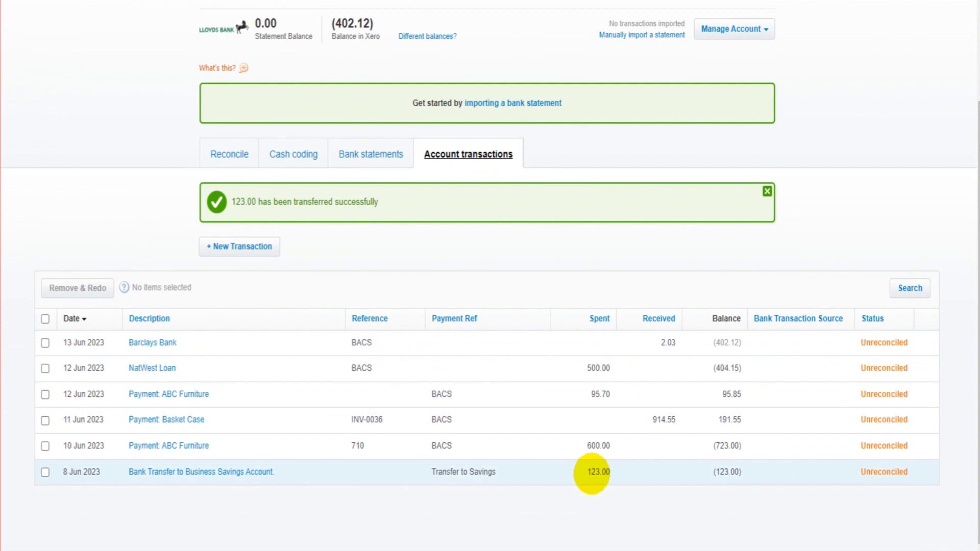
# Check the 8 Jun 123.00 line in Lloyds transactions, then go to Accounting > Bank Accounts
pyautogui.click(153, 472)
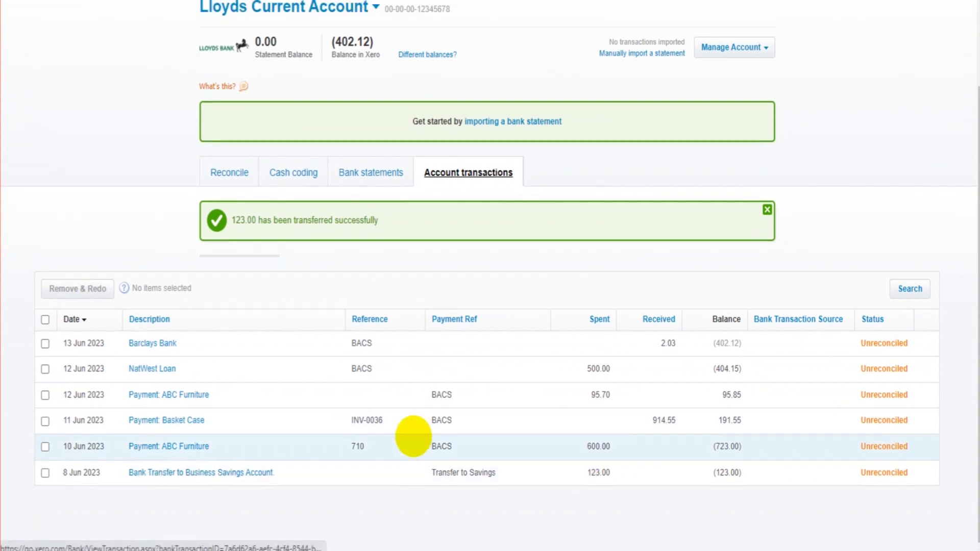
pyautogui.click(305, 54)
pyautogui.click(311, 101)
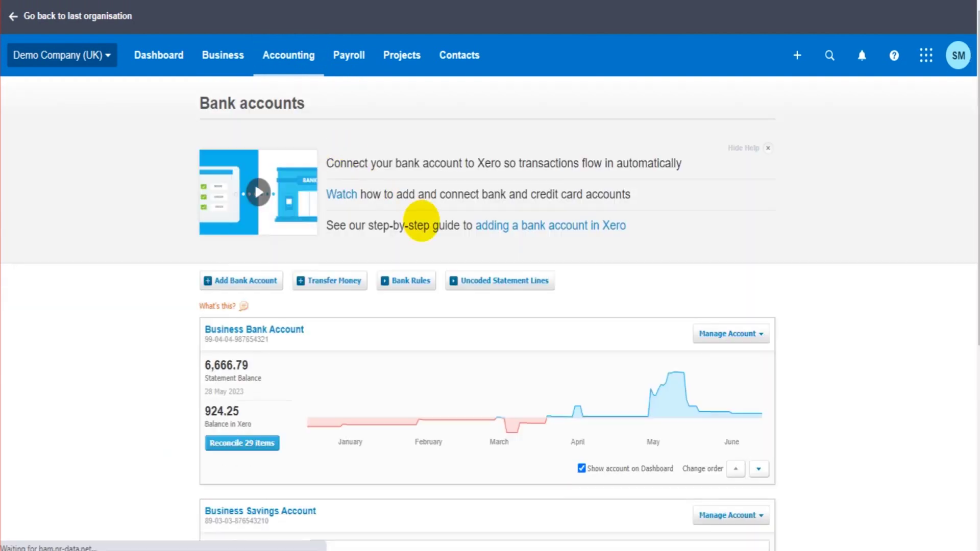
pyautogui.scroll(-2, 421, 219)
pyautogui.scroll(-3, 293, 303)
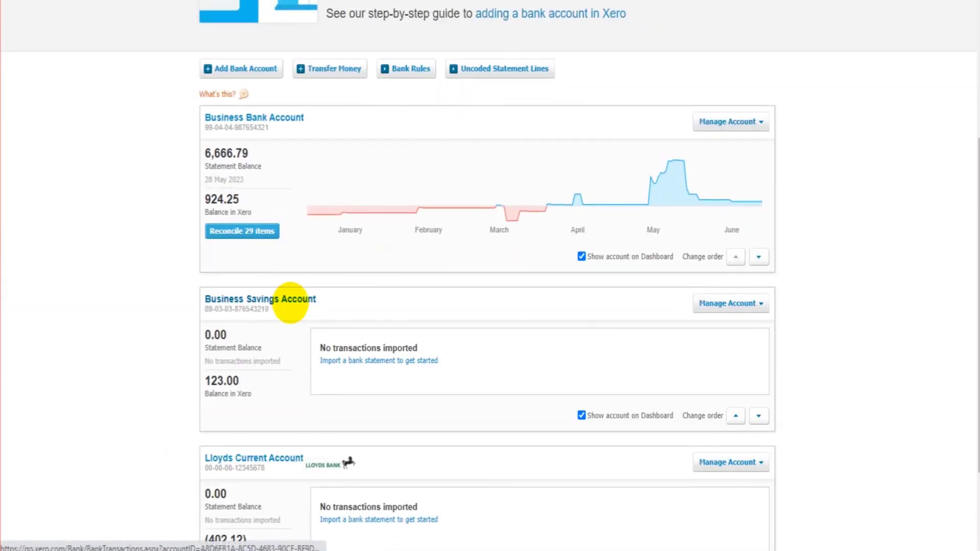
# View Business Savings transactions showing the 123.00 received, then return to Bank Accounts
pyautogui.click(292, 300)
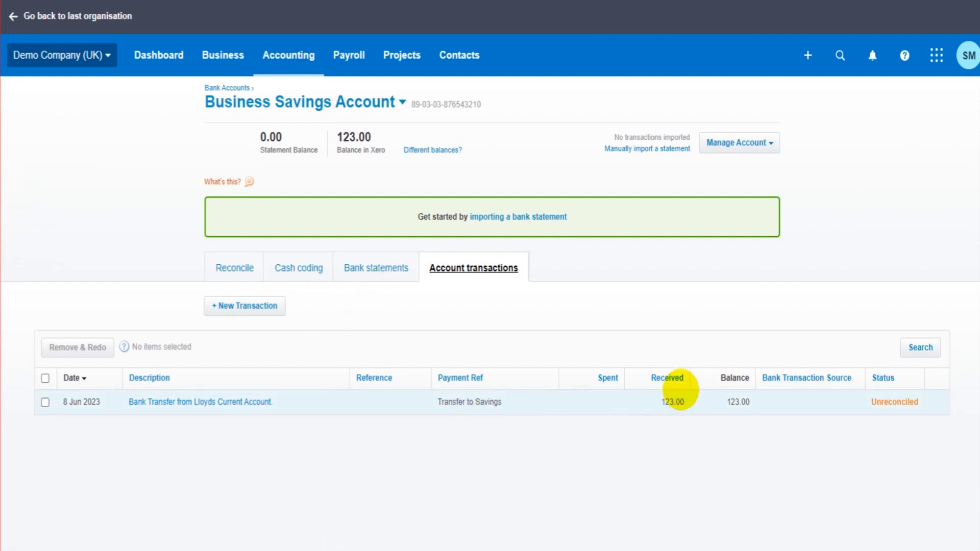
pyautogui.click(289, 56)
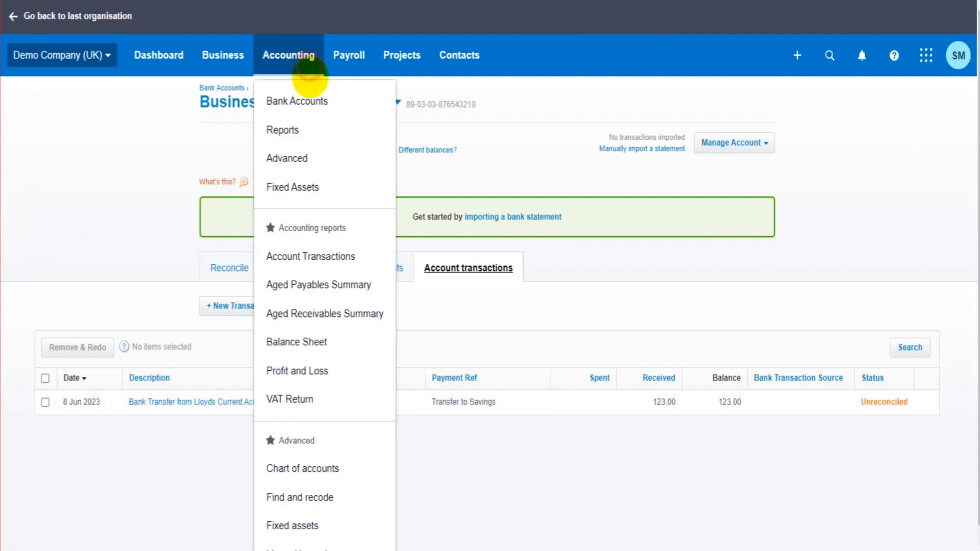
pyautogui.click(309, 102)
pyautogui.scroll(-2, 323, 302)
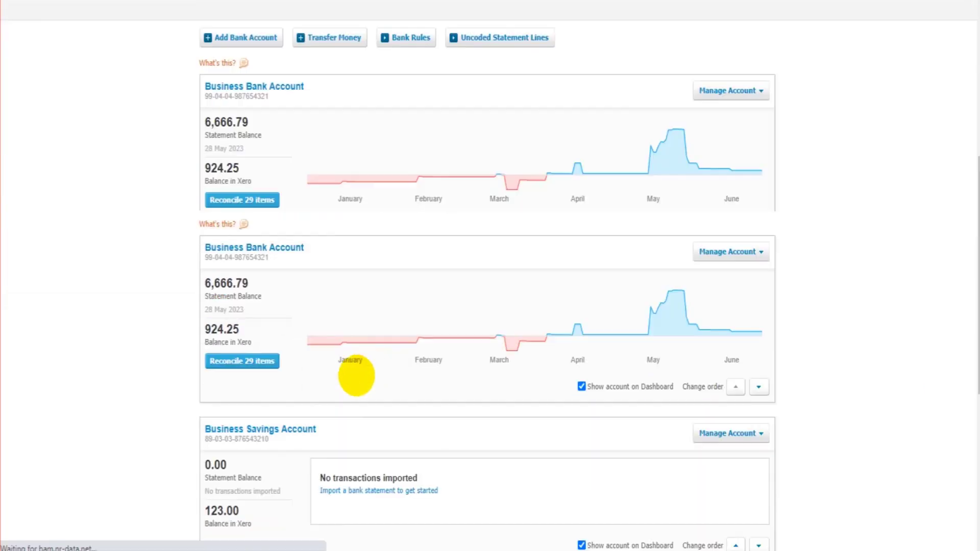
pyautogui.scroll(-1, 356, 376)
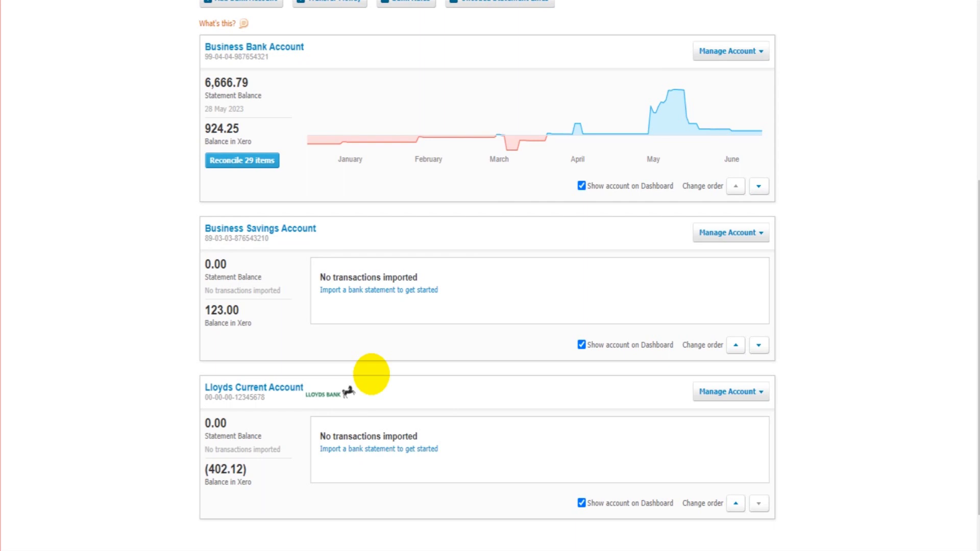
pyautogui.scroll(4, 423, 379)
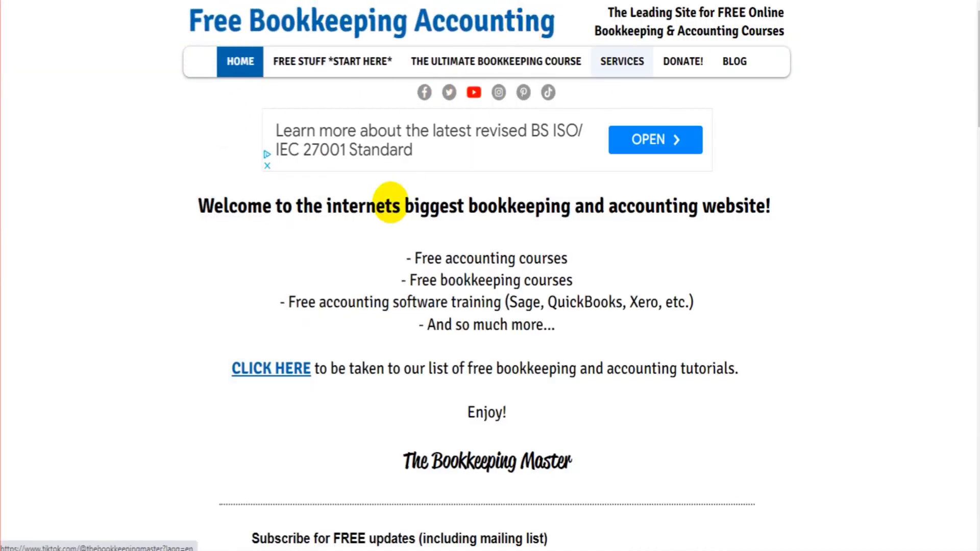
# Go from the FREE STUFF *START HERE* guide to the Free Xero Training page
pyautogui.click(337, 63)
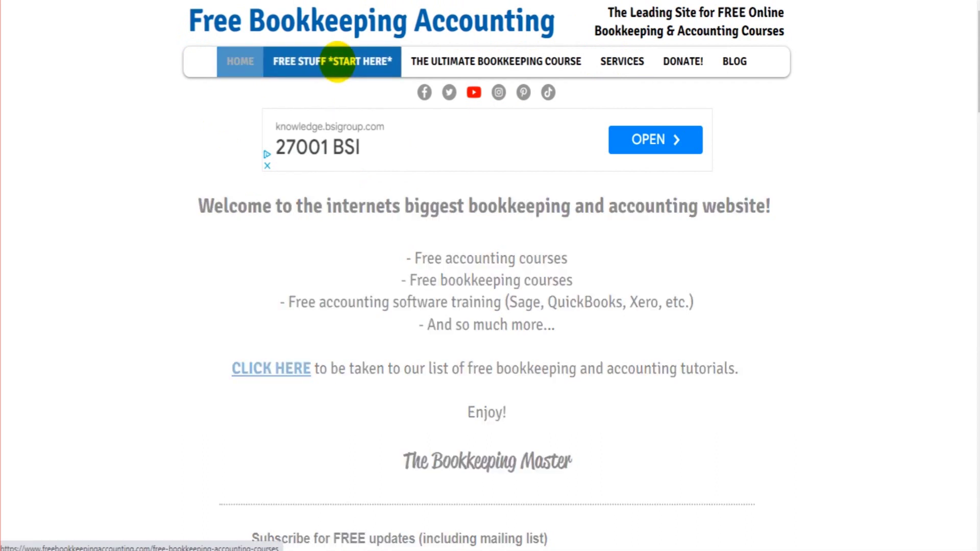
pyautogui.scroll(-3, 620, 228)
pyautogui.scroll(-4, 620, 222)
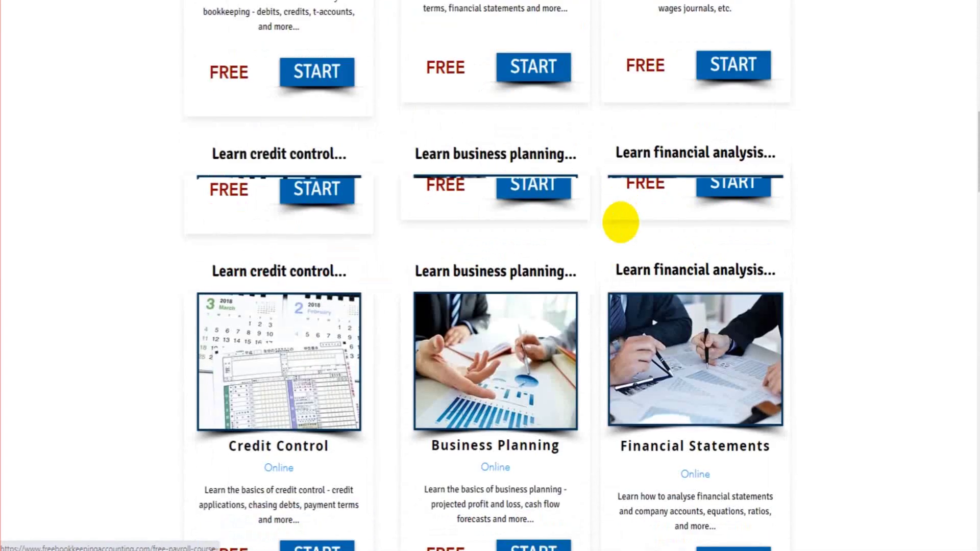
pyautogui.scroll(-4, 620, 219)
pyautogui.scroll(-3, 619, 219)
pyautogui.scroll(-2, 620, 220)
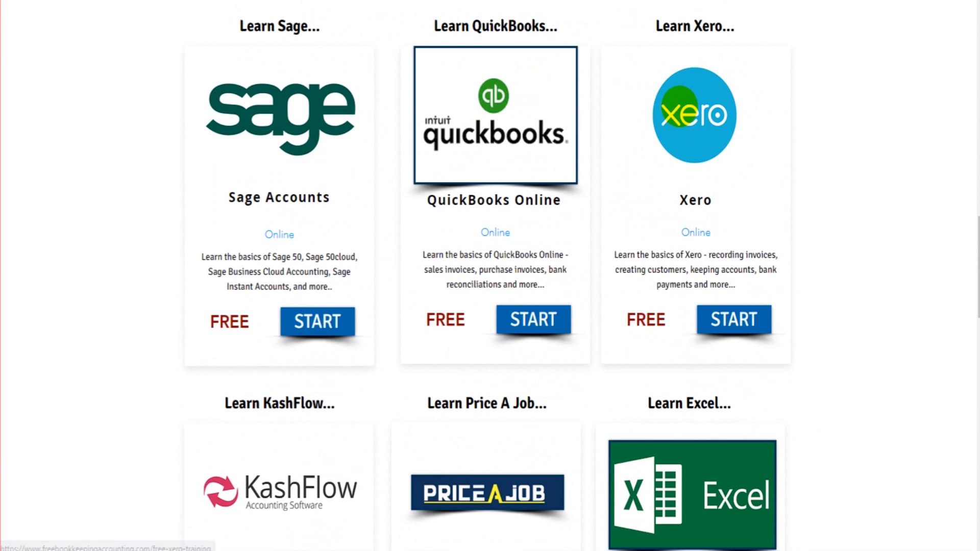
pyautogui.click(674, 114)
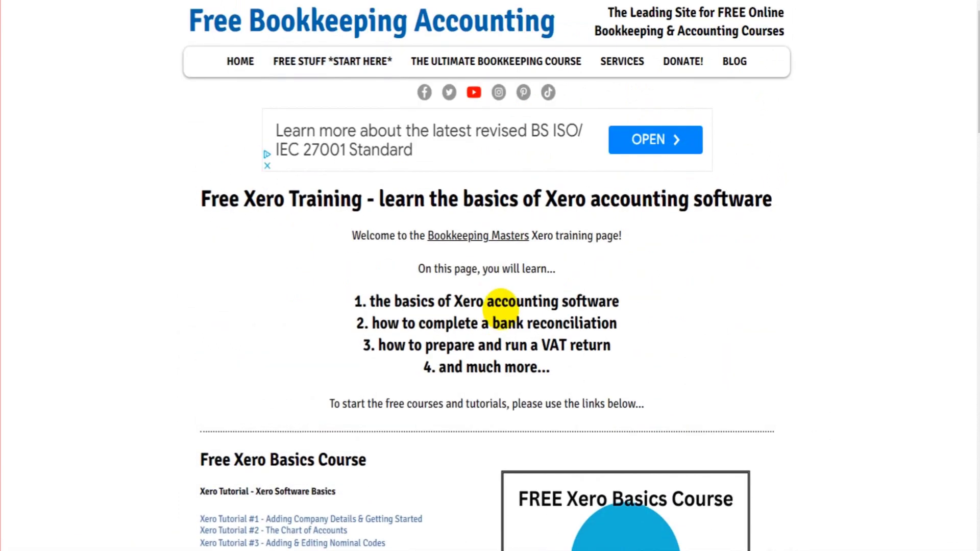
pyautogui.scroll(-2, 230, 422)
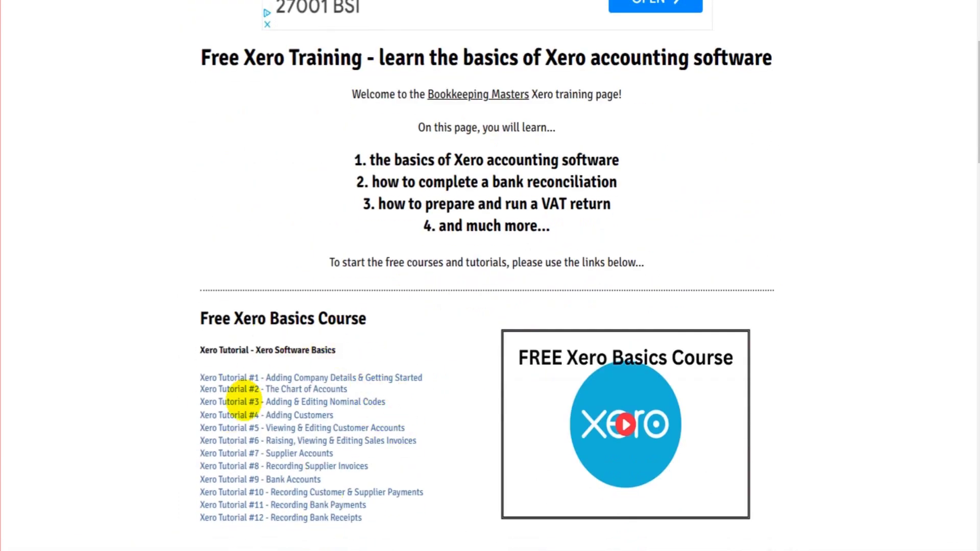
pyautogui.scroll(-2, 368, 393)
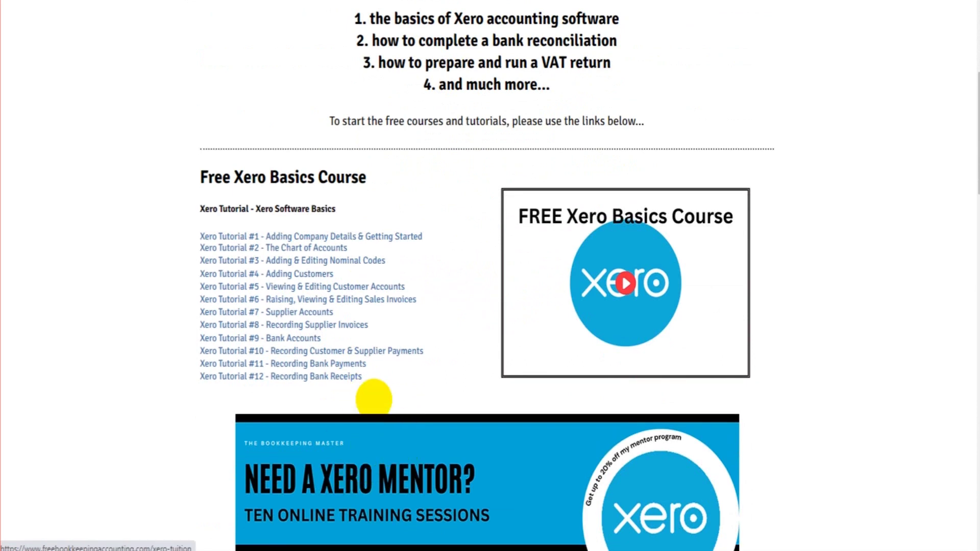
pyautogui.scroll(-2, 368, 393)
pyautogui.scroll(-2, 368, 459)
pyautogui.scroll(-1, 293, 464)
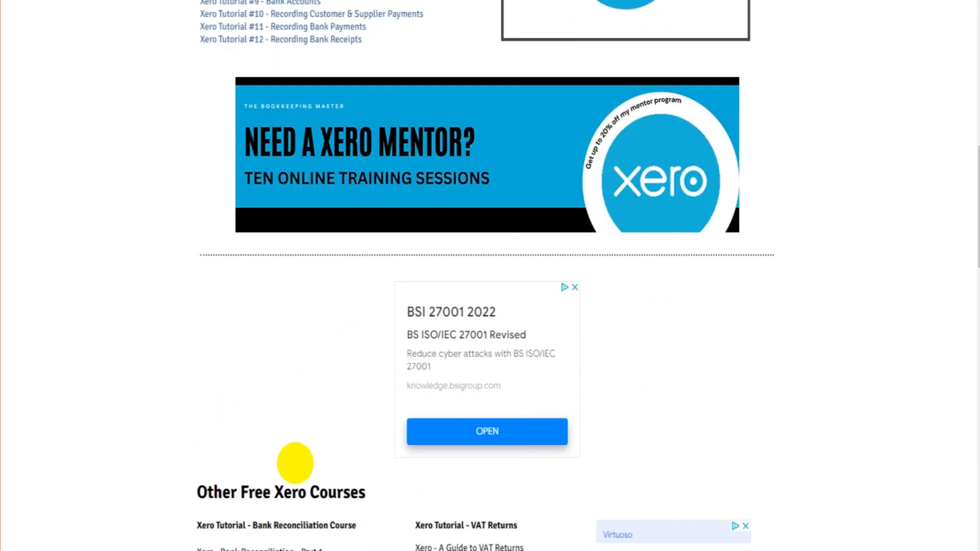
pyautogui.scroll(1, 307, 460)
pyautogui.scroll(-3, 376, 446)
pyautogui.scroll(-1, 383, 460)
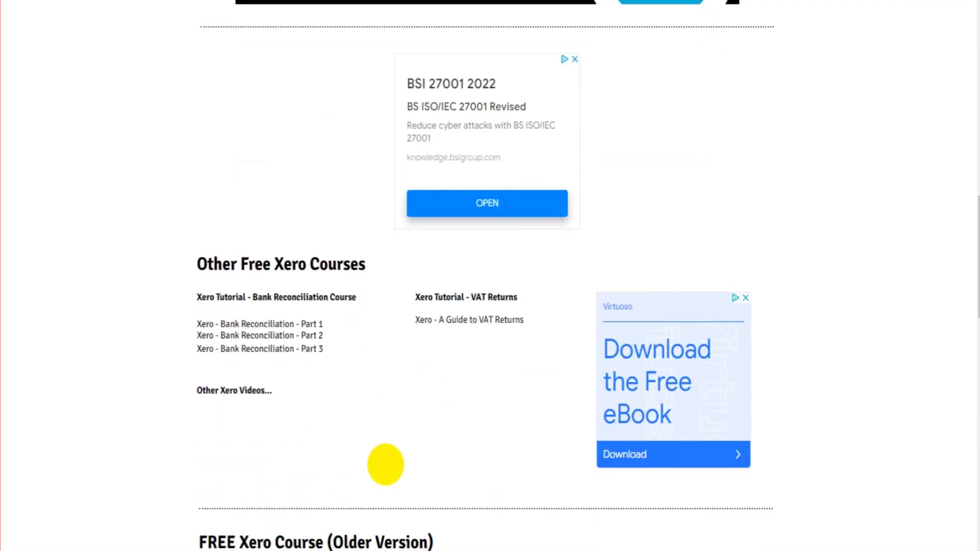
pyautogui.scroll(-1, 344, 368)
pyautogui.scroll(-2, 372, 333)
pyautogui.scroll(5, 372, 338)
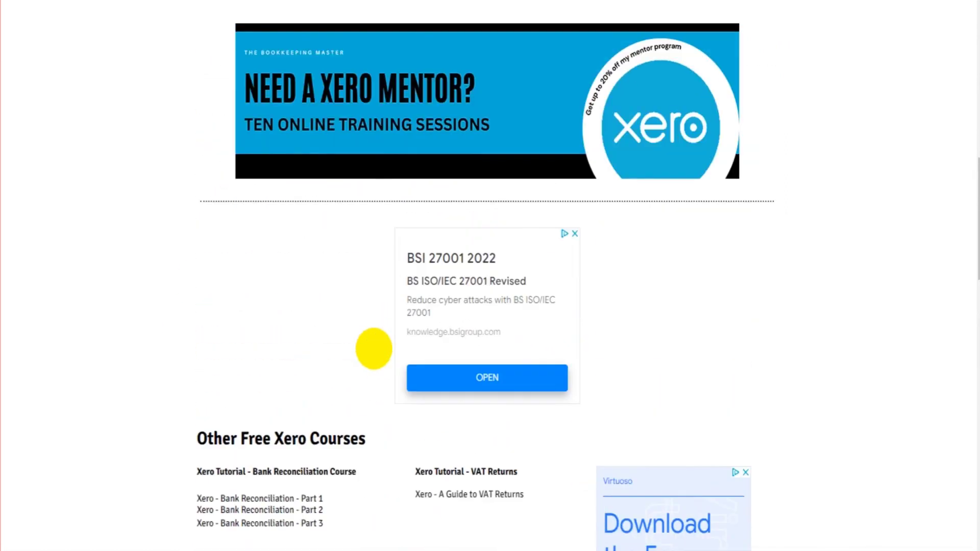
pyautogui.scroll(6, 372, 345)
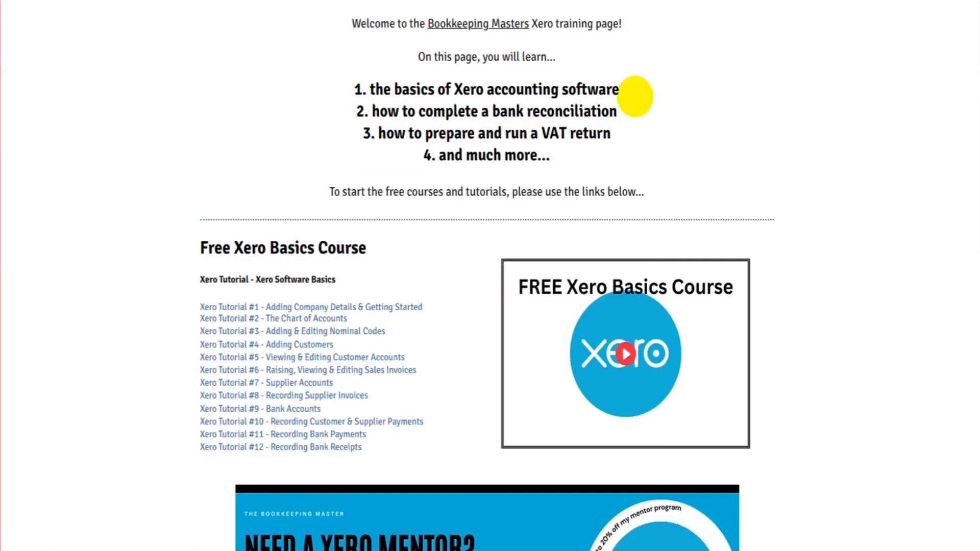
pyautogui.scroll(3, 634, 92)
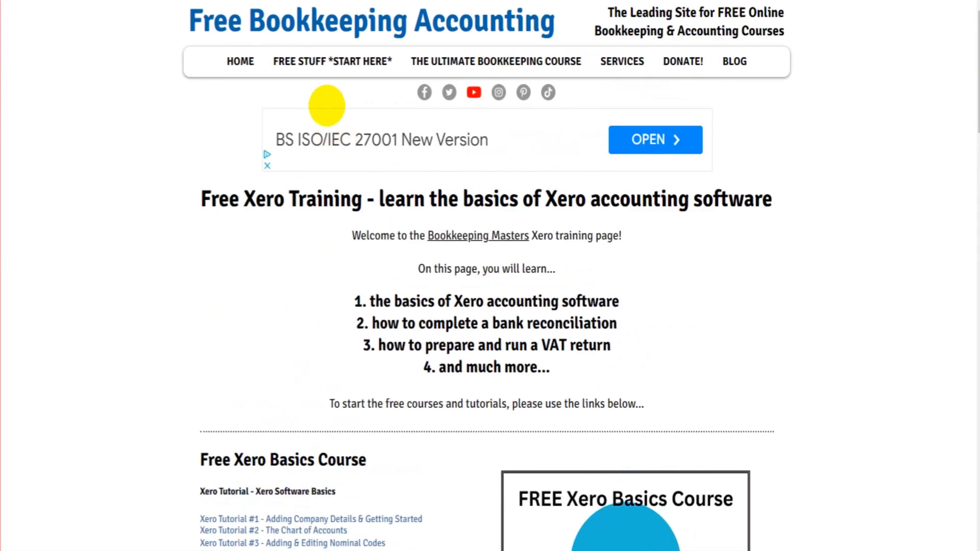
# Reopen the FREE STUFF *START HERE* guide to all free courses
pyautogui.click(332, 59)
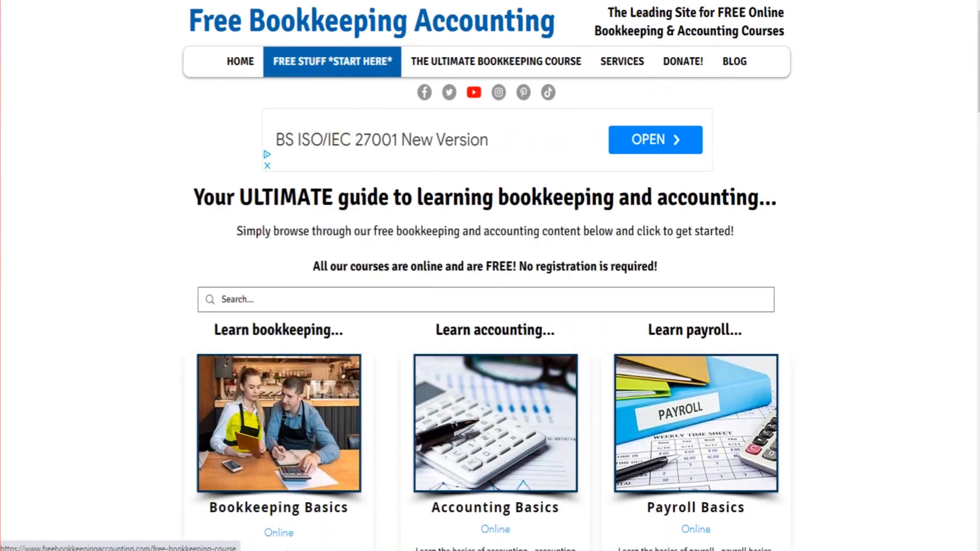
pyautogui.scroll(-1, 822, 142)
pyautogui.scroll(-6, 821, 143)
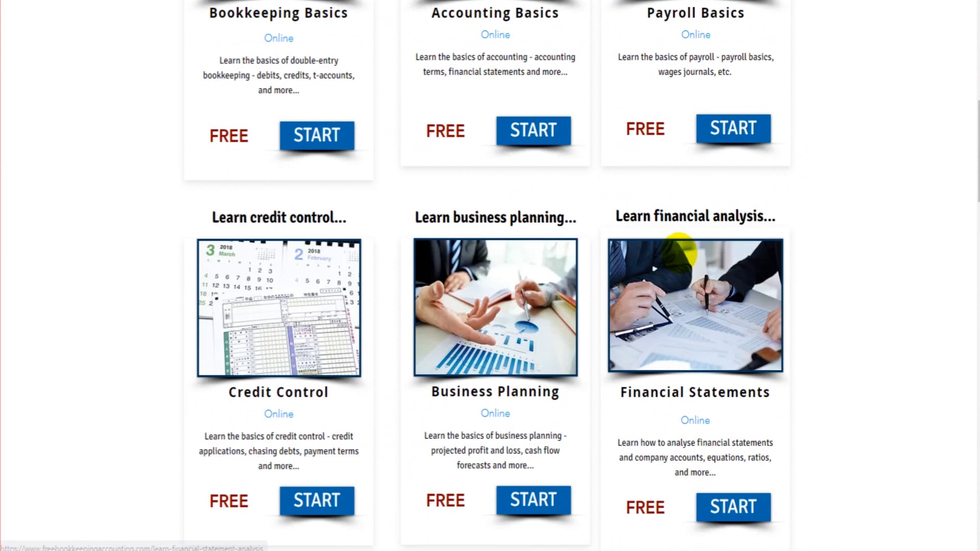
pyautogui.scroll(-2, 627, 388)
pyautogui.scroll(-6, 546, 252)
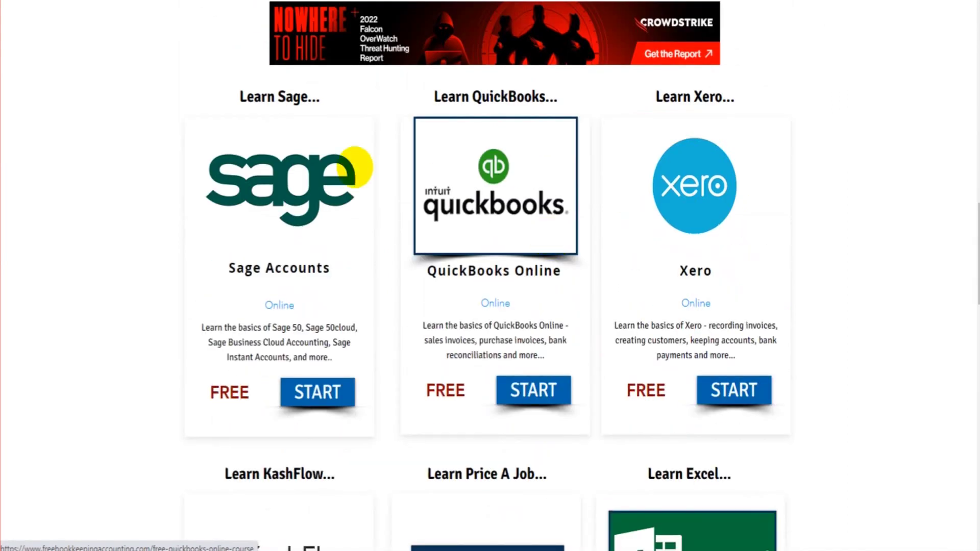
pyautogui.scroll(-4, 493, 240)
pyautogui.scroll(-2, 565, 388)
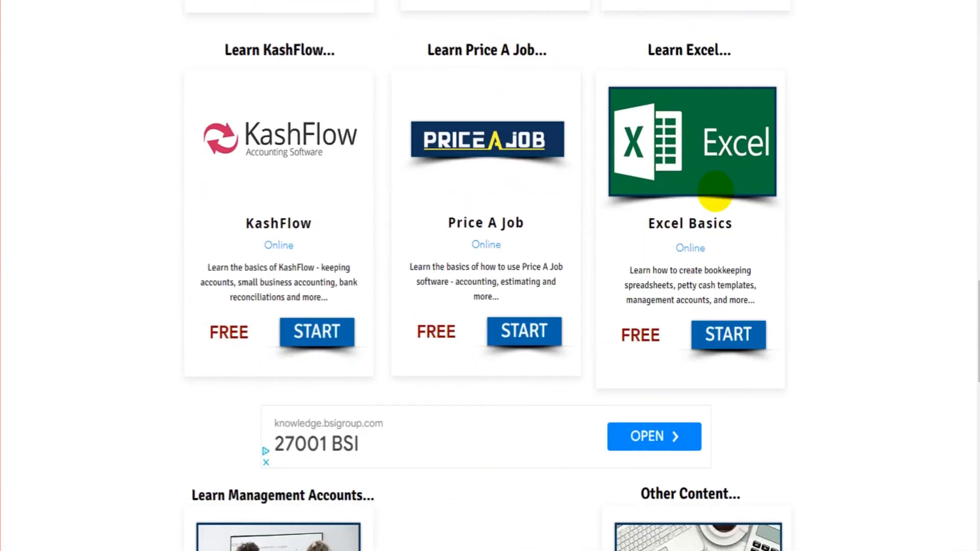
pyautogui.scroll(-3, 656, 171)
pyautogui.scroll(6, 587, 228)
pyautogui.scroll(8, 601, 272)
pyautogui.scroll(6, 591, 253)
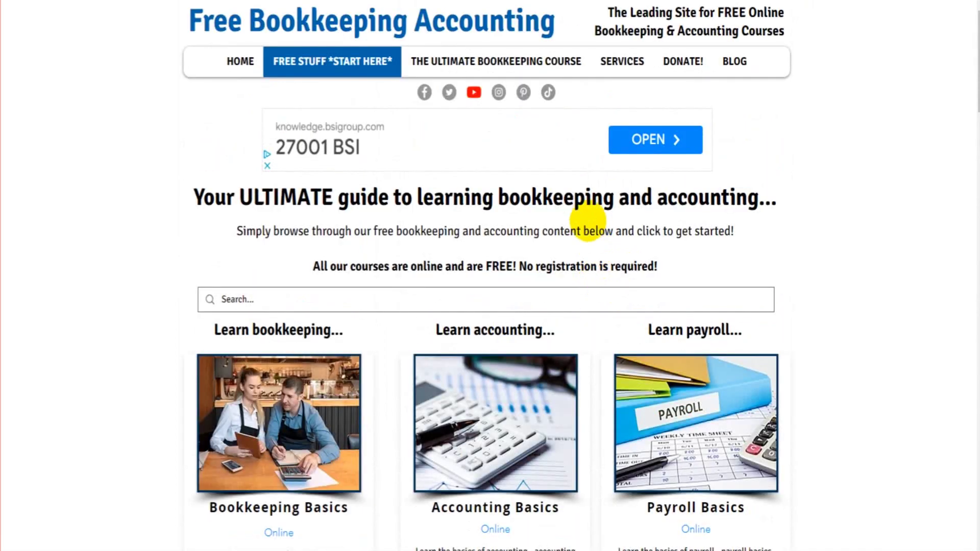